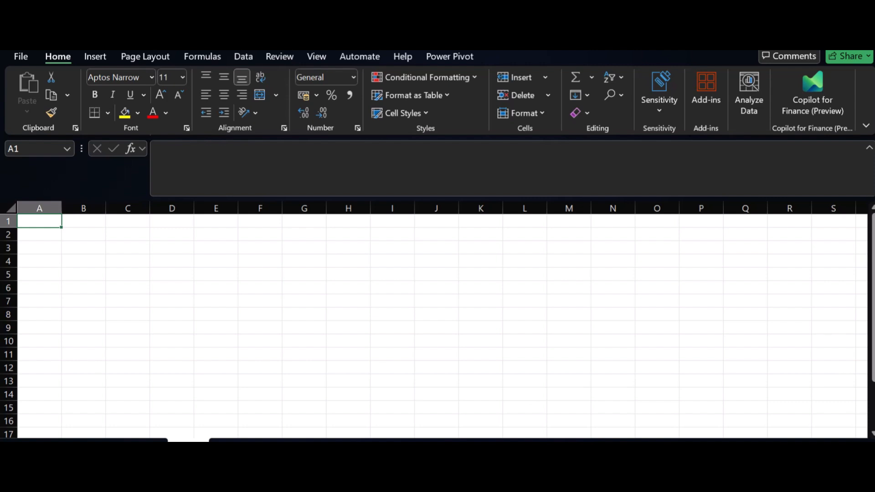
# Step: Enter the starting value 10 in cell A1
pyautogui.write('10')
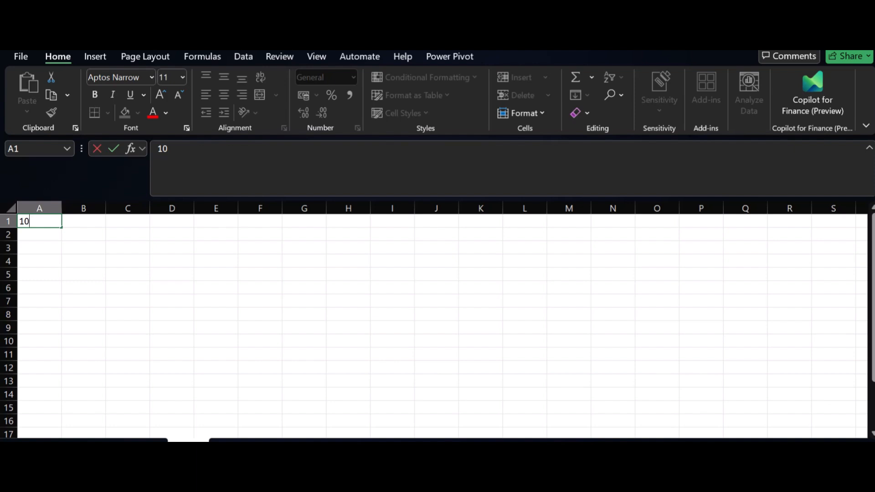
pyautogui.press('Return')
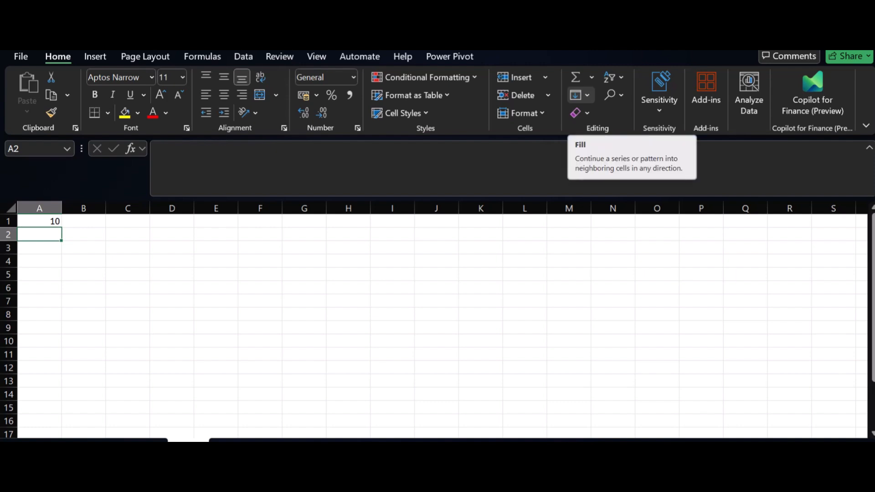
pyautogui.click(580, 95)
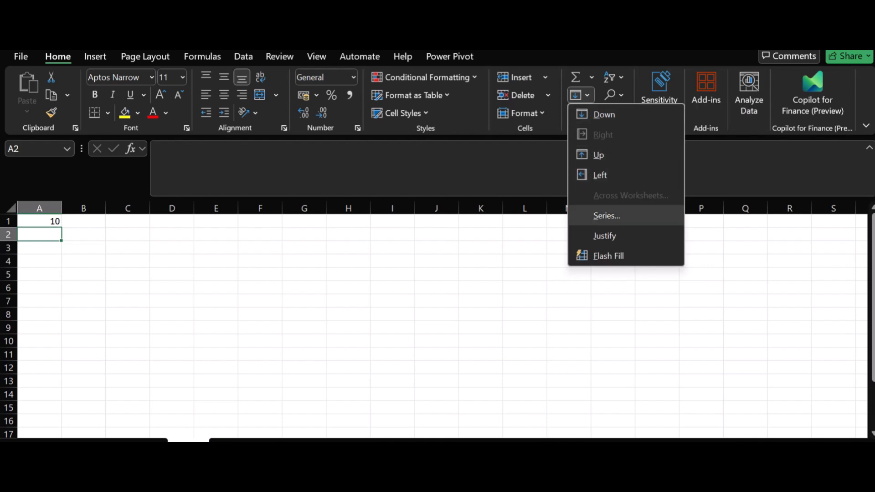
pyautogui.click(607, 216)
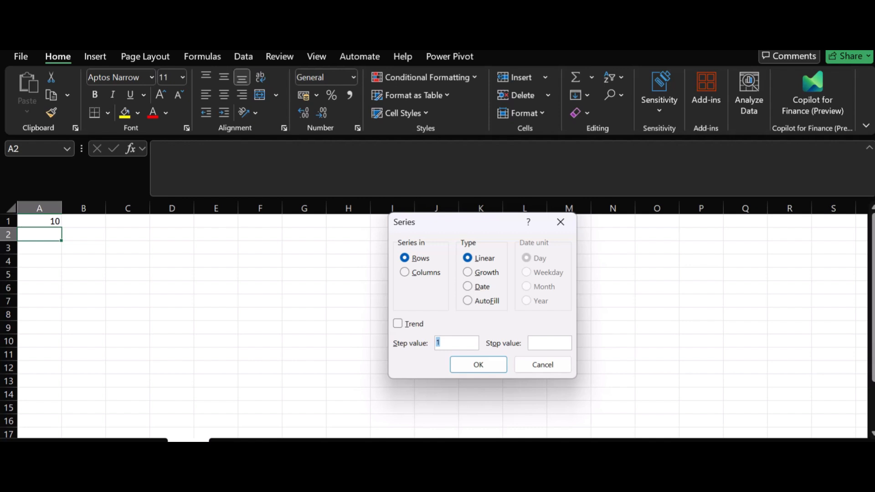
pyautogui.click(560, 222)
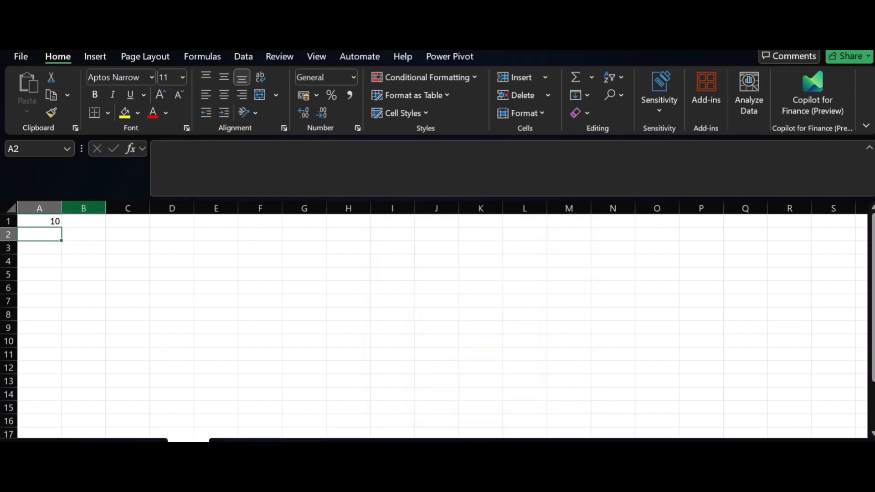
# Step: Fill a linear series down column A from cell A1, with a step value of 10 and a stop value of 150
pyautogui.click(39, 221)
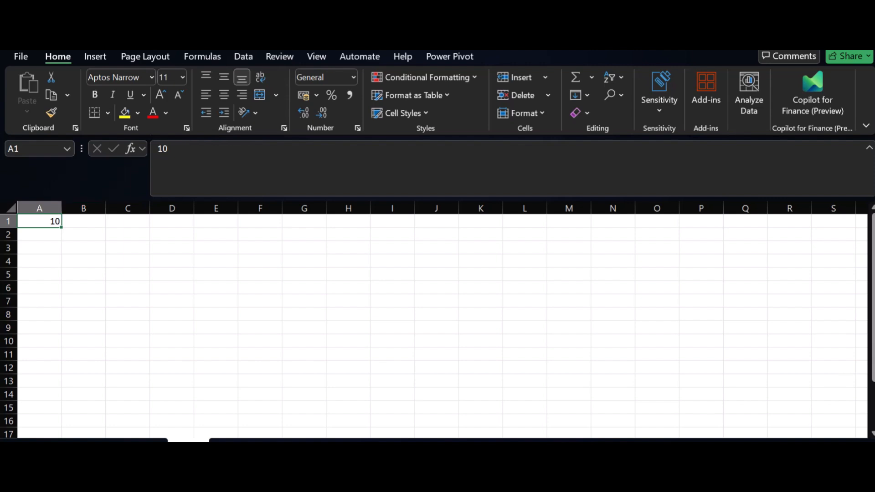
pyautogui.click(580, 95)
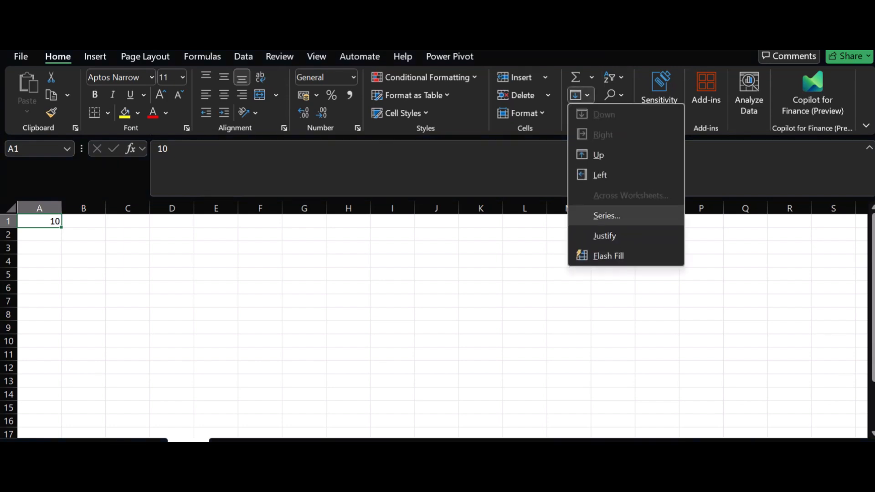
pyautogui.click(606, 216)
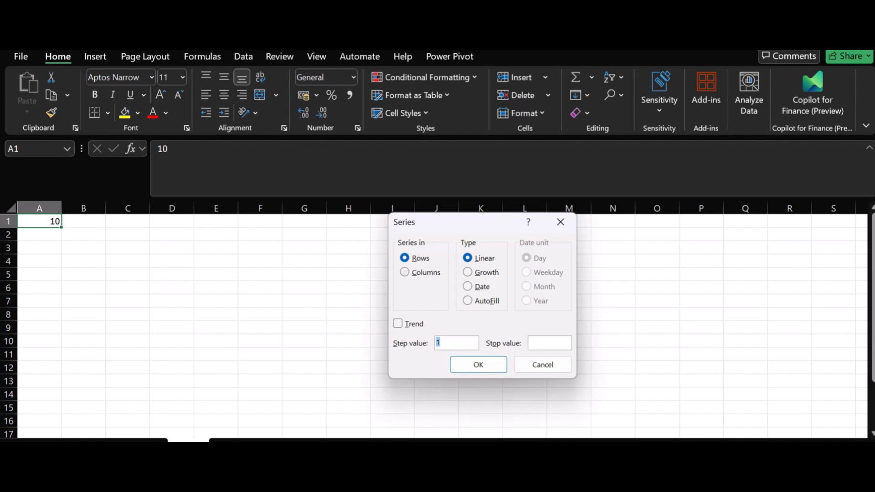
pyautogui.hotkey('alt', 'c')
pyautogui.click(442, 343)
pyautogui.write('0')
pyautogui.click(549, 343)
pyautogui.write('150')
pyautogui.click(478, 364)
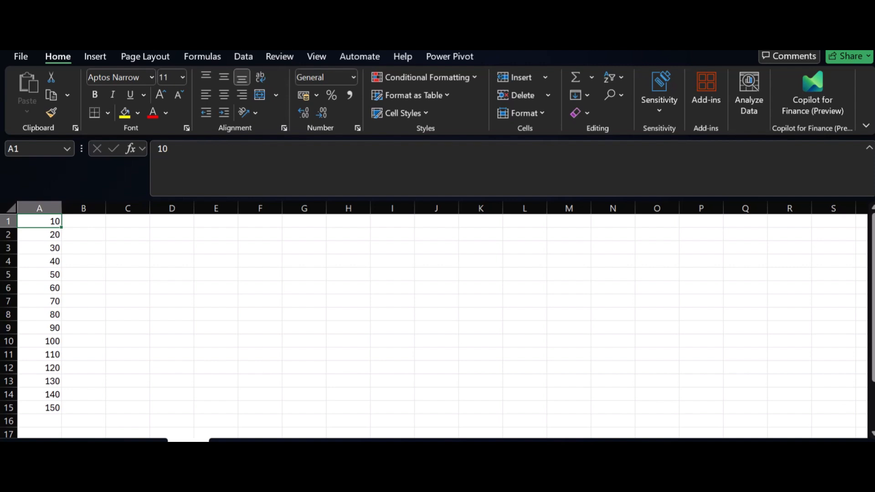
pyautogui.write('=')
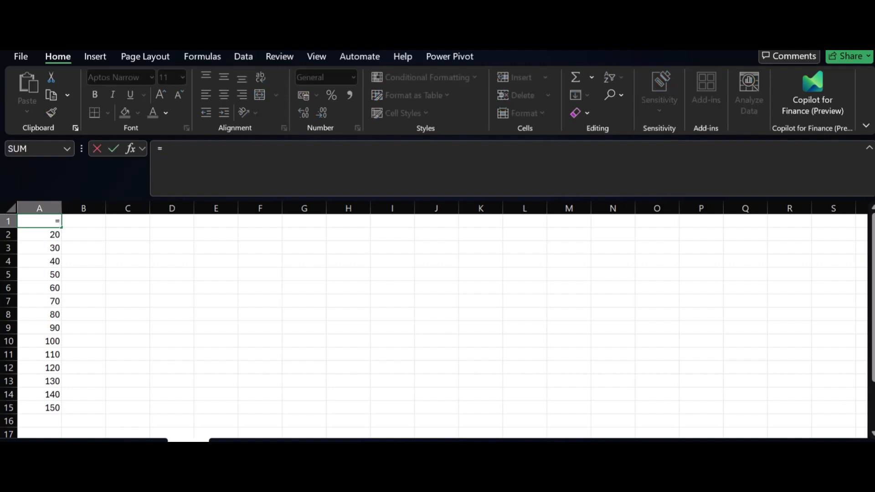
pyautogui.press('BackSpace')
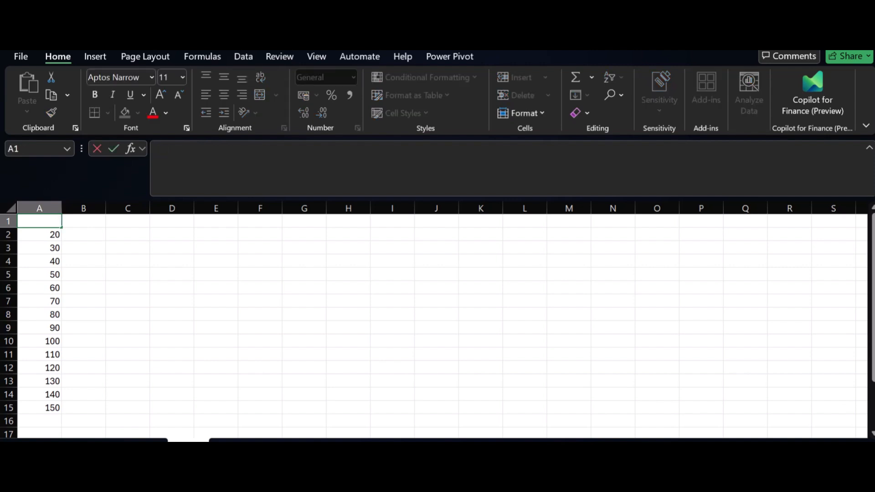
pyautogui.hotkey('ctrl', 'z')
# Step: Enter the formula =INDEX(A1:A15,1) in cell C4 to return the first item of the list
pyautogui.click(127, 261)
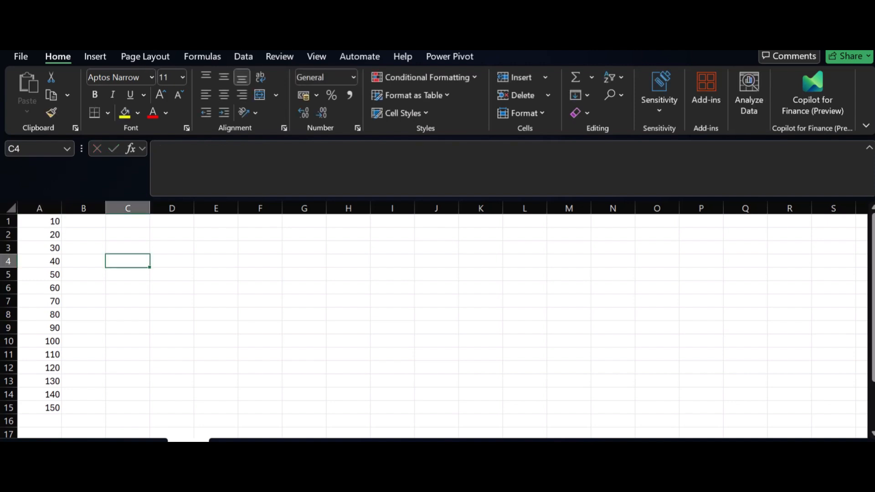
pyautogui.write('=')
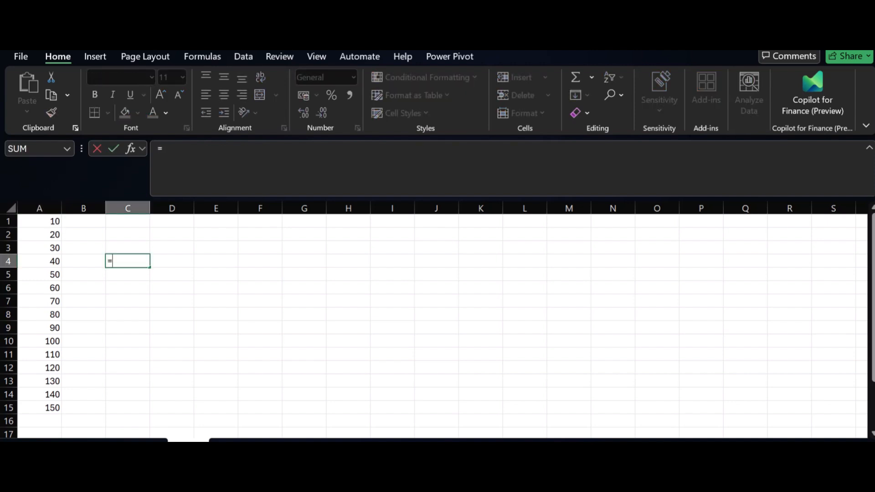
pyautogui.write('index')
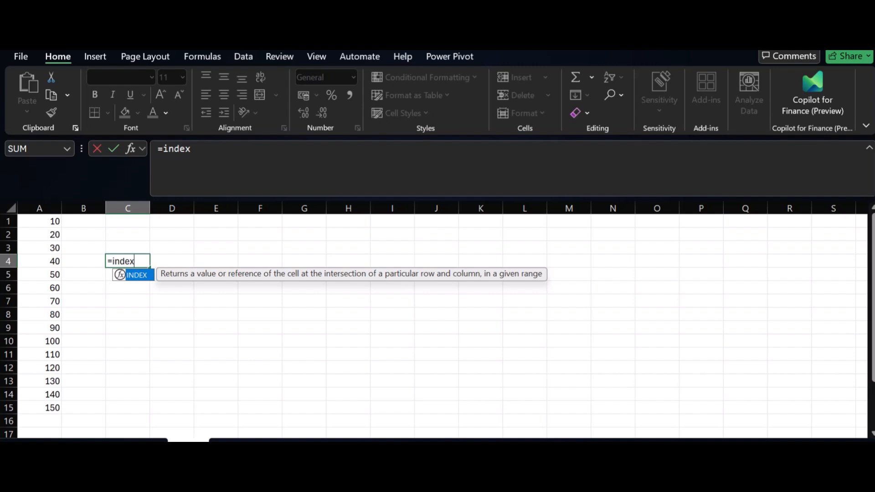
pyautogui.press('Tab')
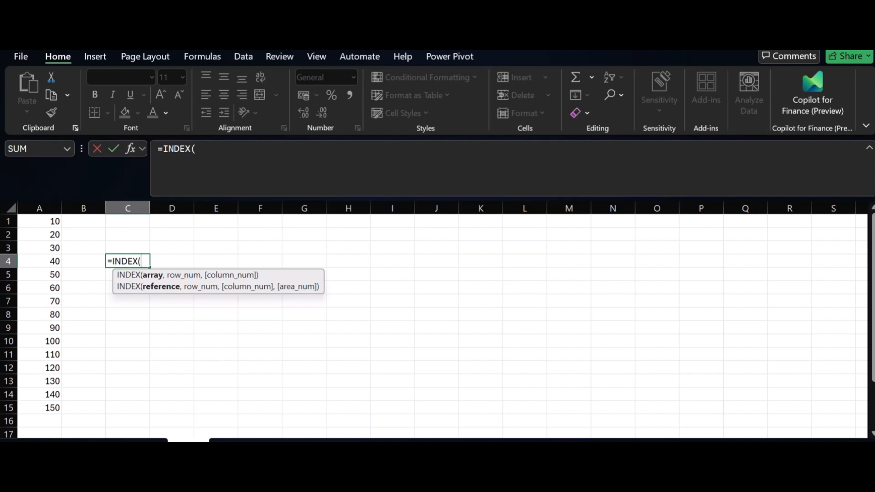
pyautogui.moveTo(46, 221); pyautogui.dragTo(46, 407)
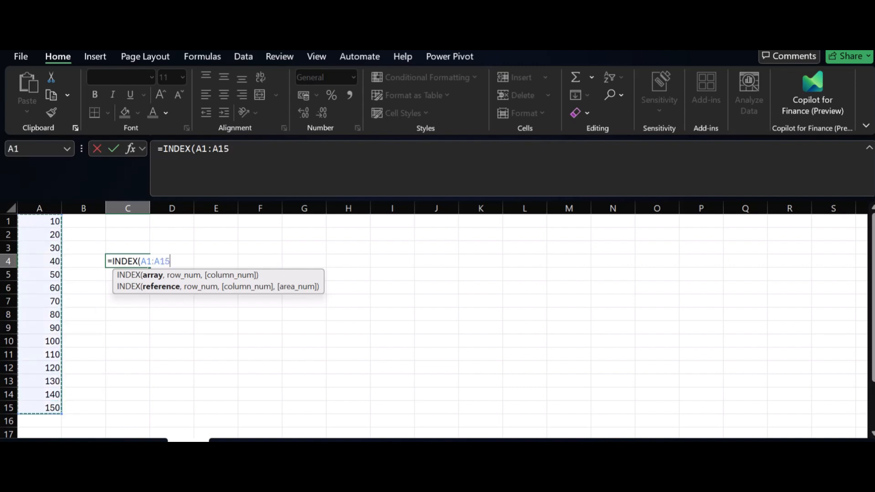
pyautogui.write(',')
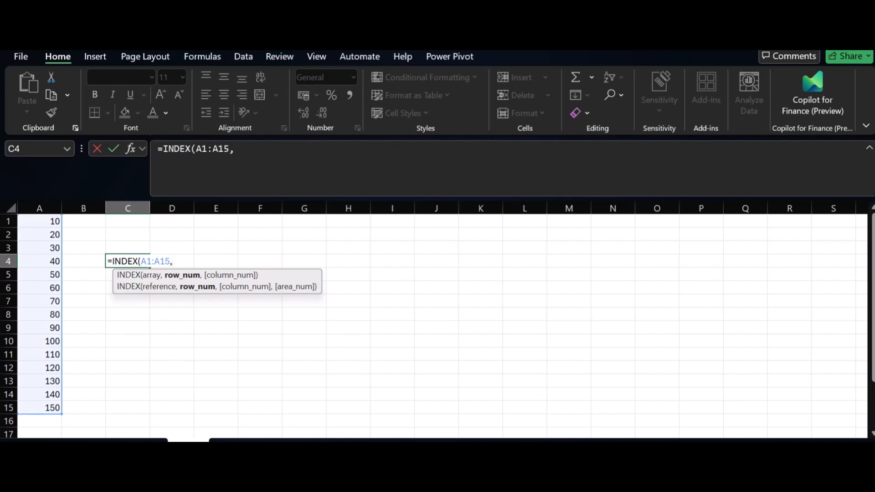
pyautogui.write('1')
pyautogui.write(')')
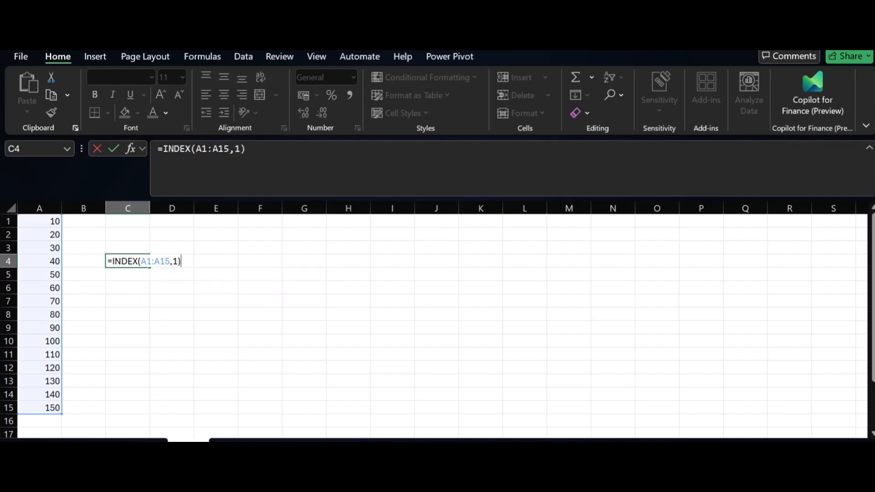
pyautogui.press('Return')
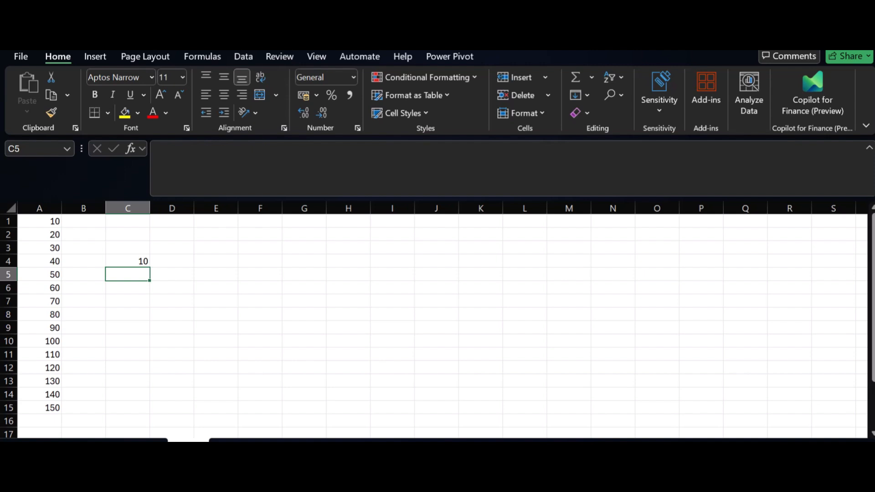
# Step: Enter an exact-match formula in cell D8 that finds the position of 50 in the list: =MATCH(50,A1:A15,0)
pyautogui.click(172, 314)
pyautogui.write('=')
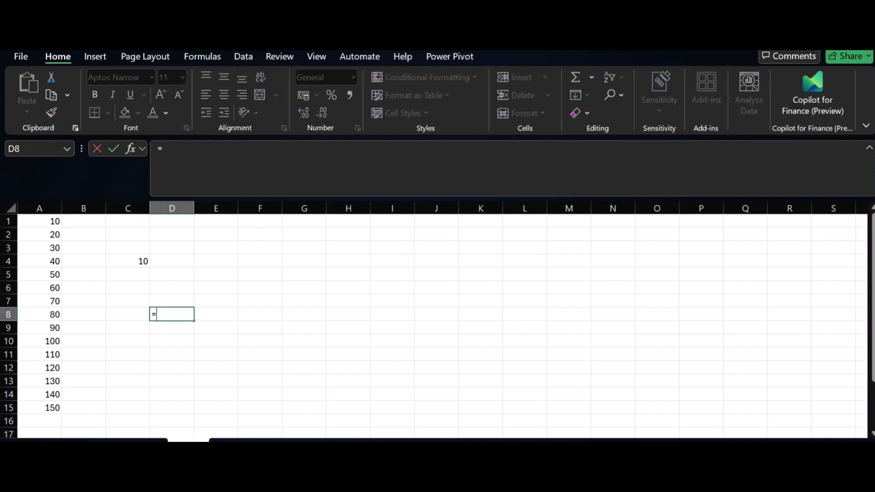
pyautogui.write('match')
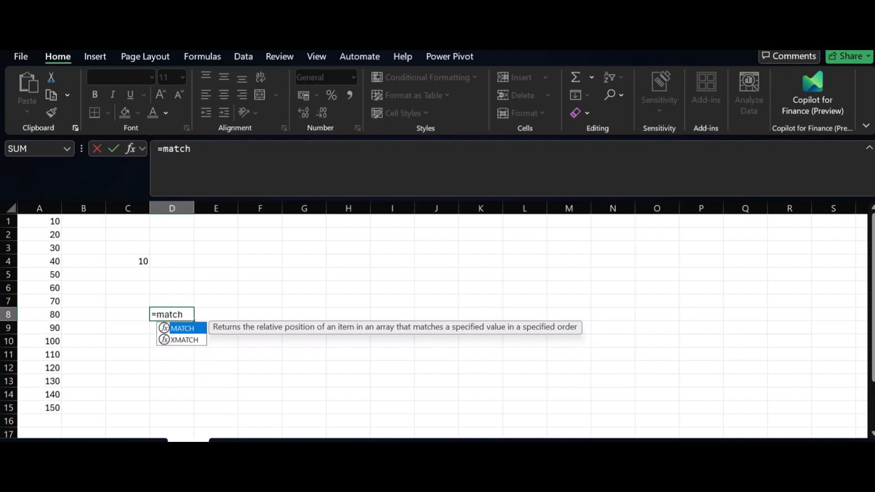
pyautogui.press('Tab')
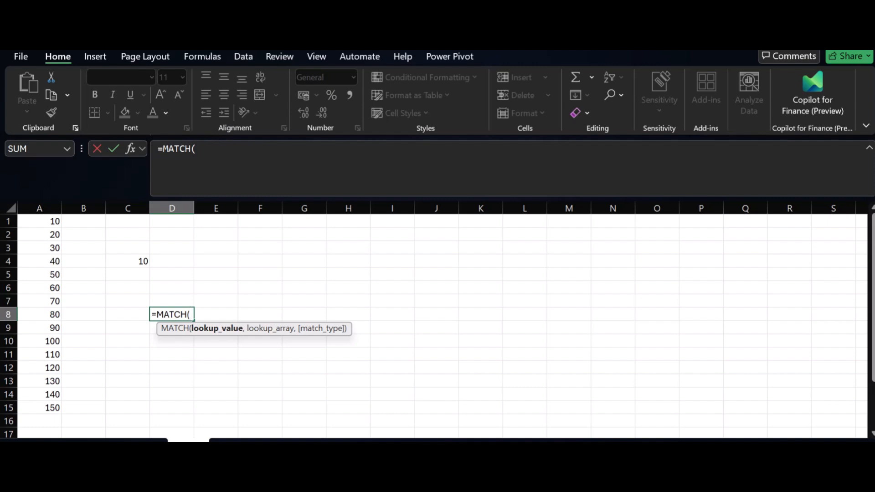
pyautogui.write('50,')
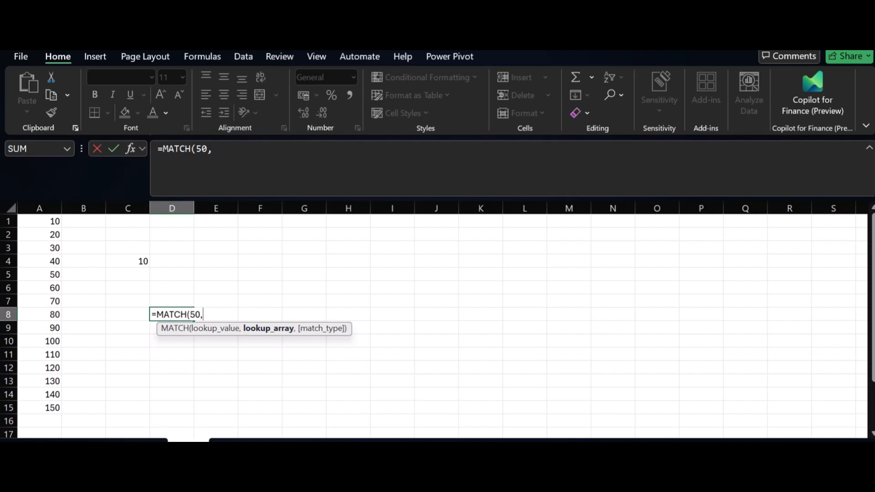
pyautogui.moveTo(46, 221); pyautogui.dragTo(46, 408)
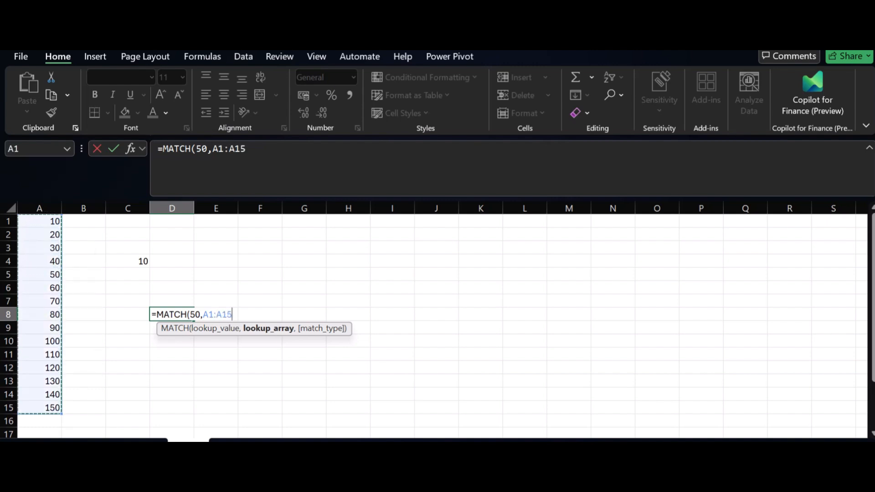
pyautogui.write(',')
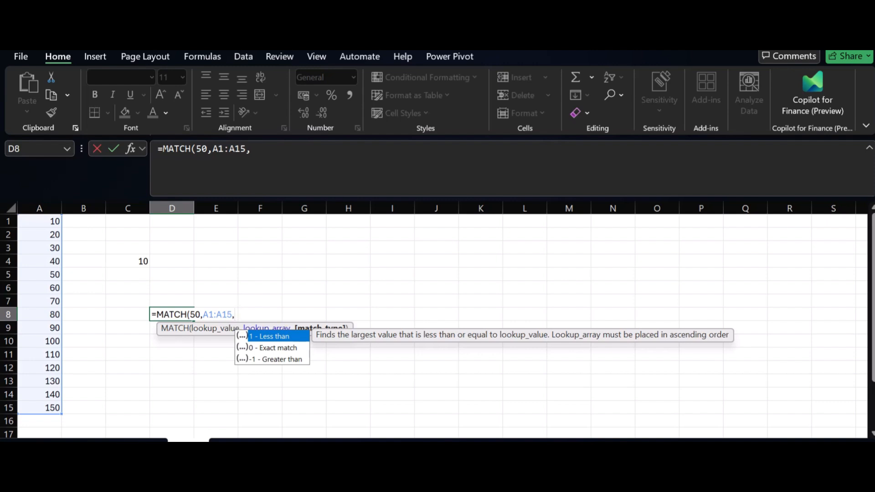
pyautogui.write('0')
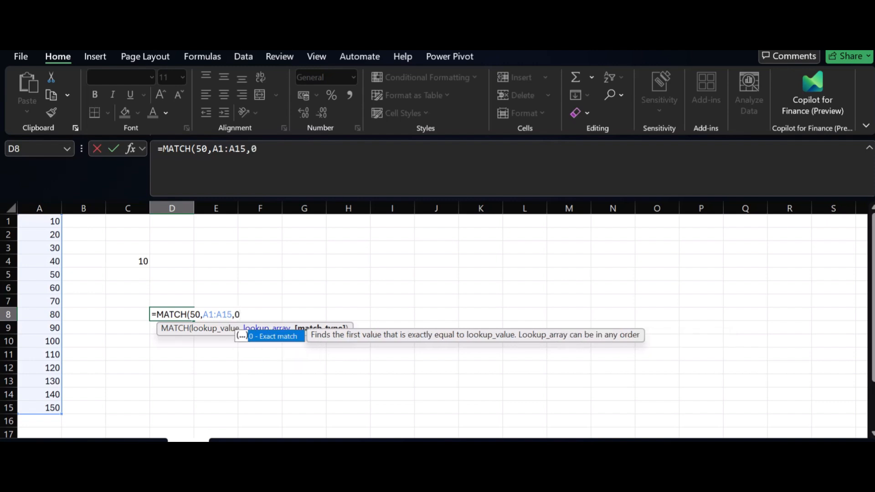
pyautogui.press('Return')
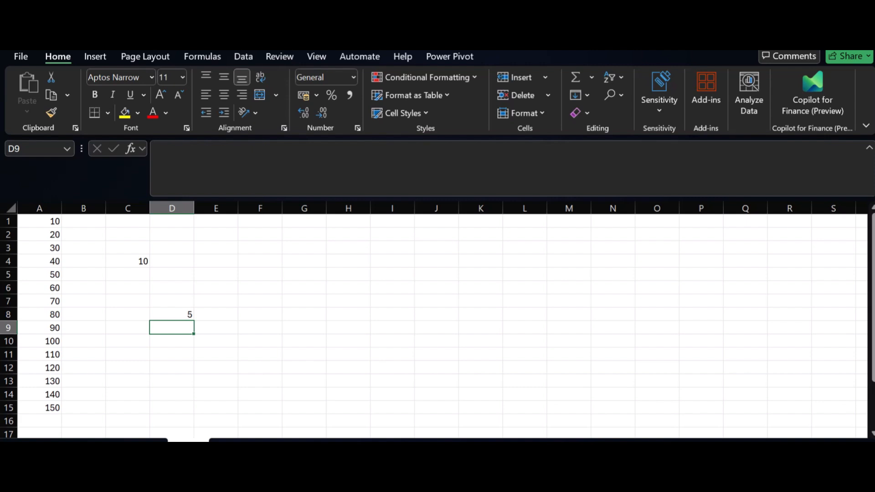
# Step: Enter a combined exact-match lookup for 50 in the list in cell D10: =INDEX(A1:A15,MATCH(50,A1:A15,0))
pyautogui.click(171, 341)
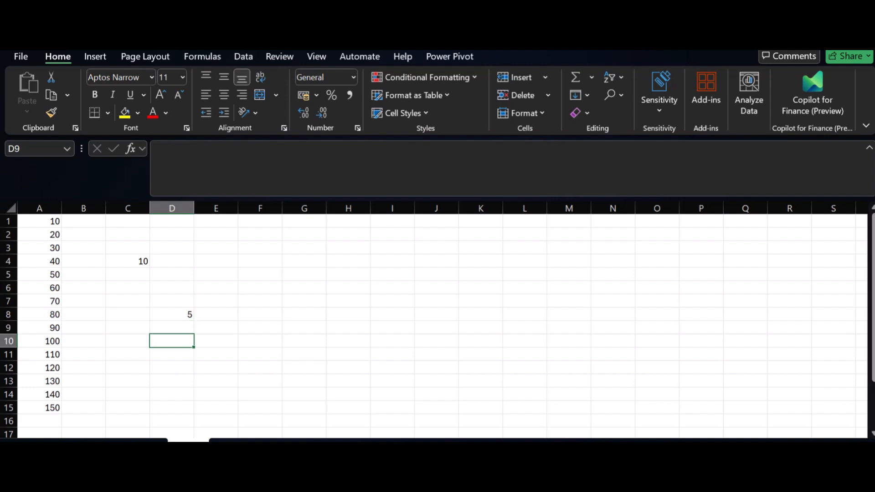
pyautogui.write('=')
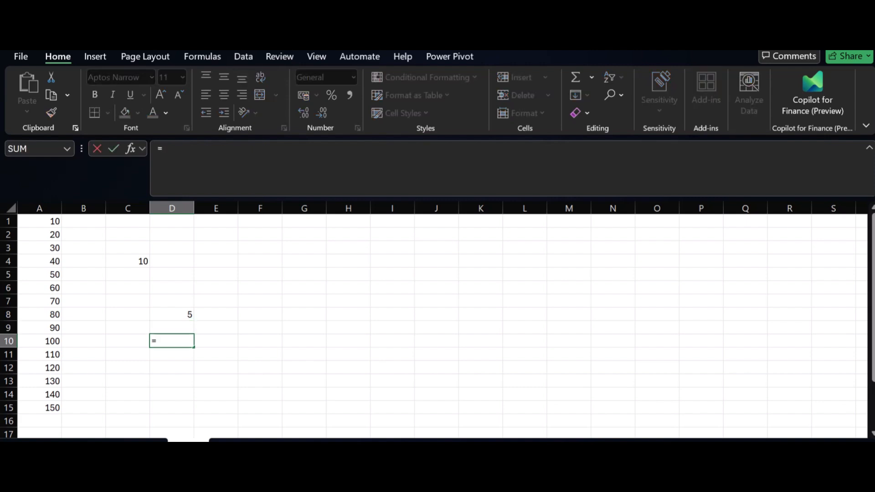
pyautogui.write('index')
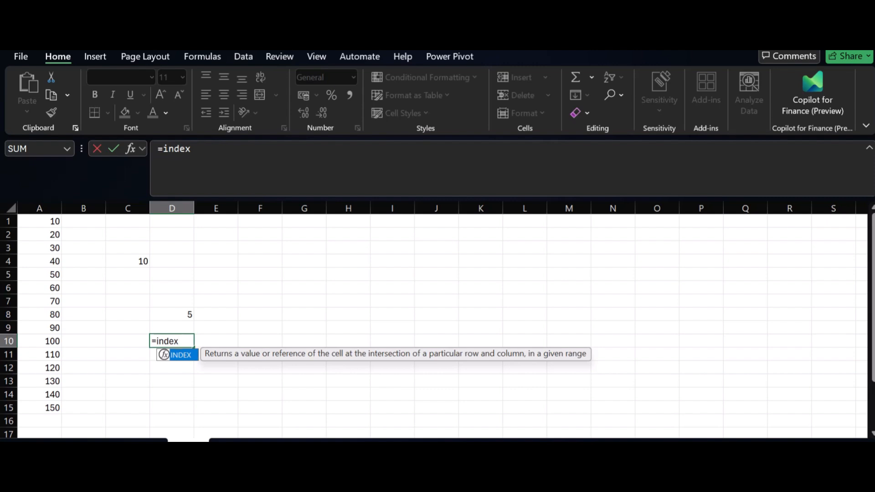
pyautogui.press('Tab')
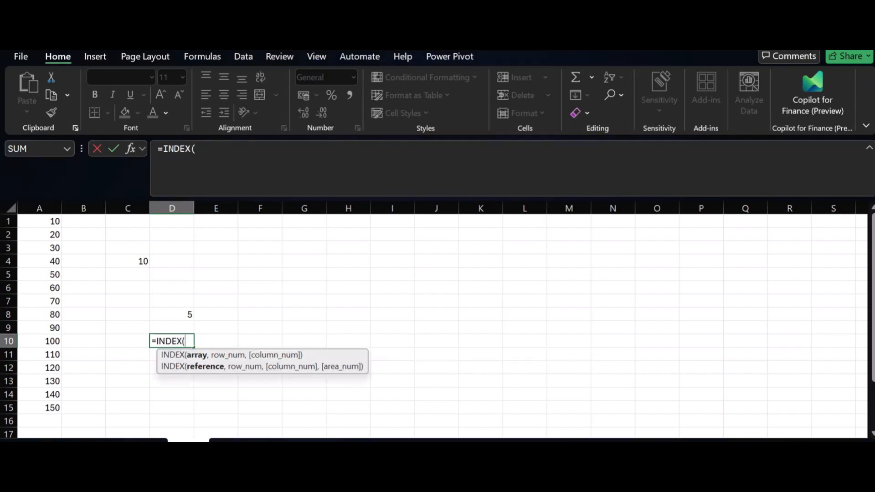
pyautogui.moveTo(46, 221); pyautogui.dragTo(50, 408)
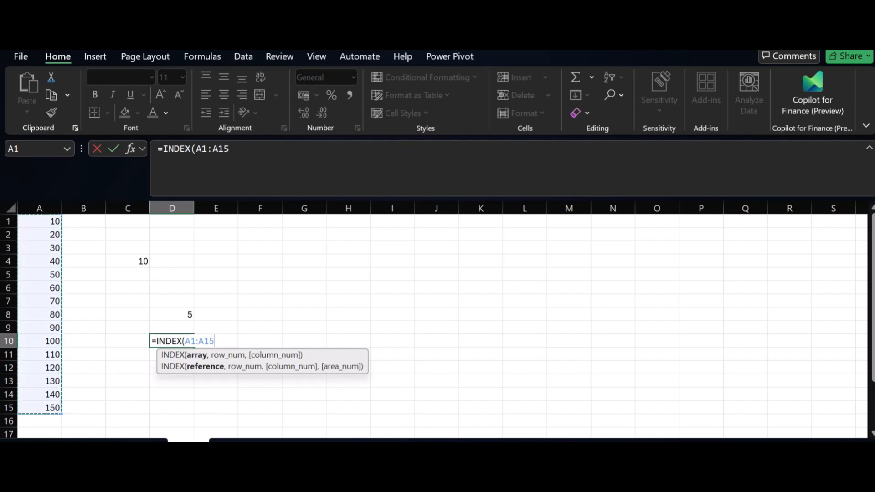
pyautogui.write(',')
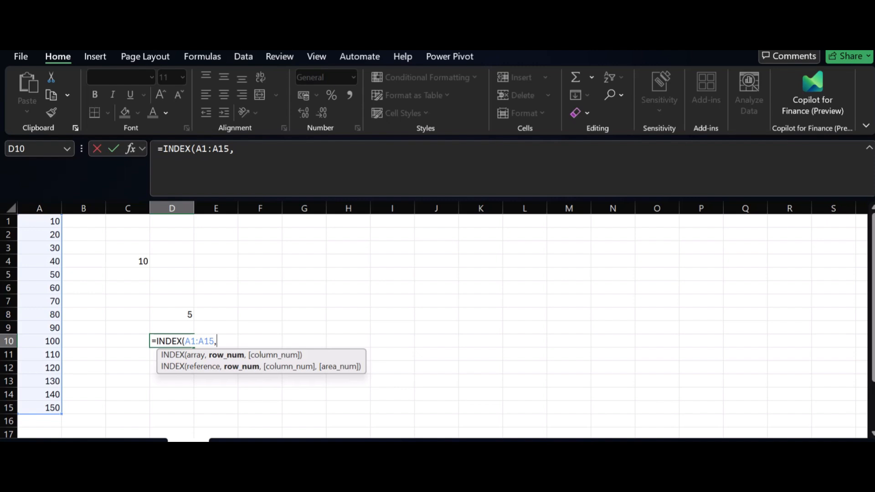
pyautogui.write('mat')
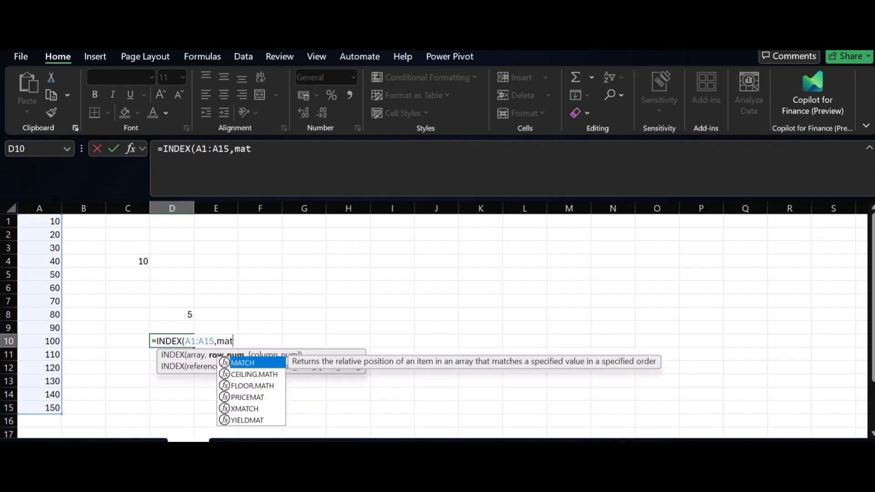
pyautogui.write('ch')
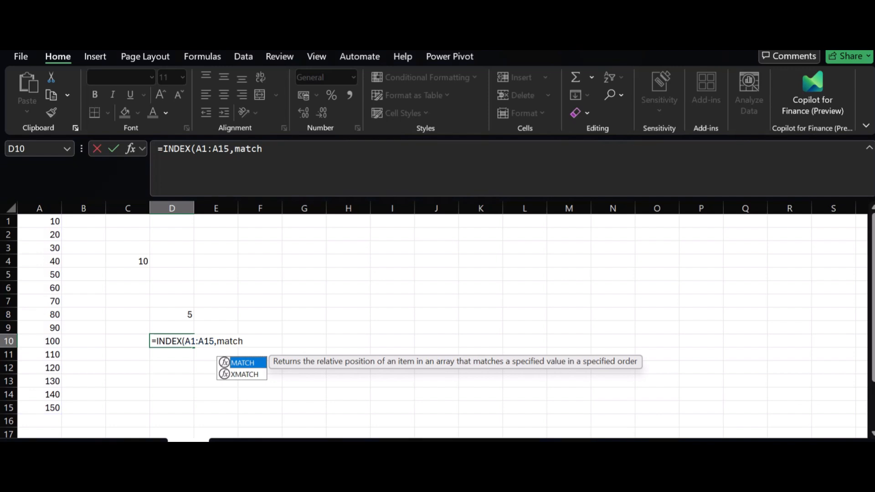
pyautogui.press('Tab')
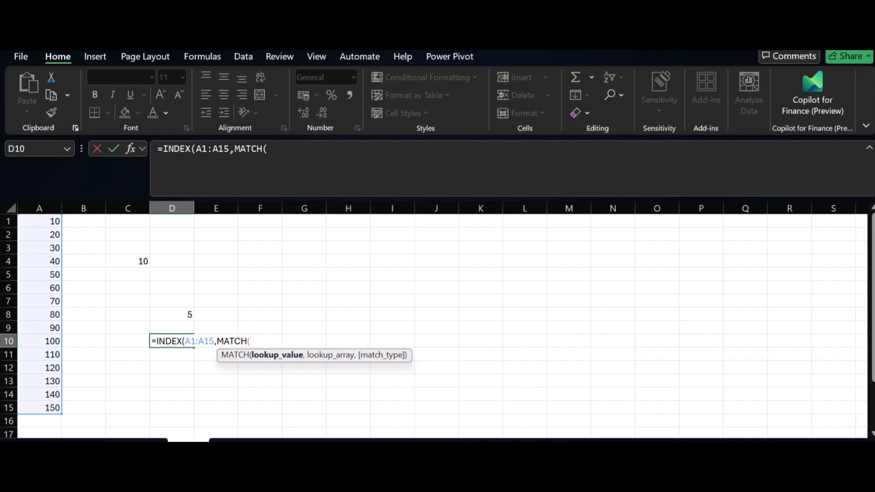
pyautogui.write('50,')
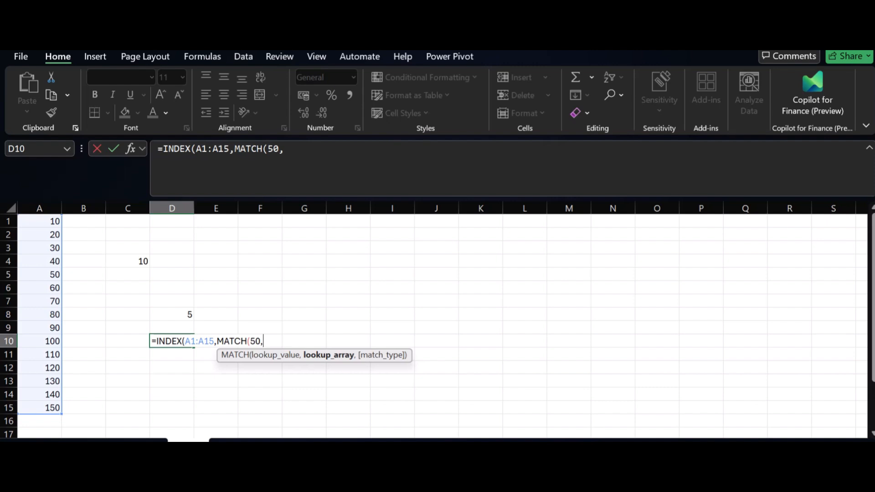
pyautogui.moveTo(40, 221); pyautogui.dragTo(50, 407)
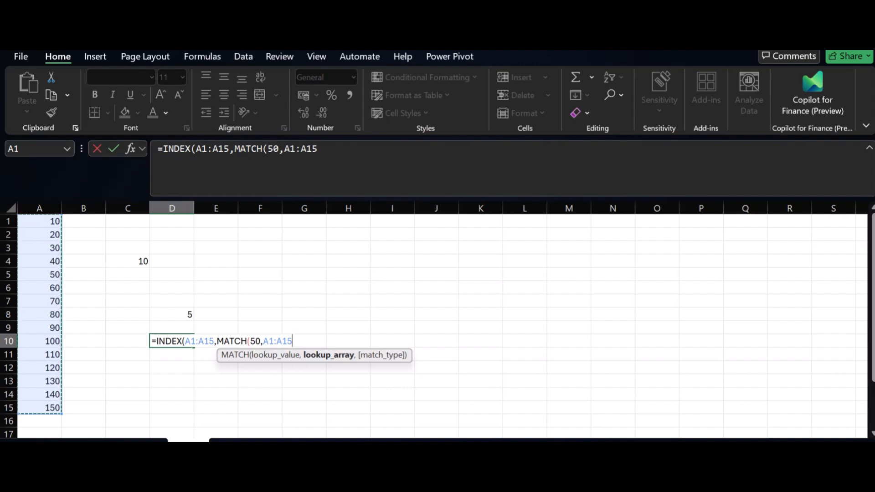
pyautogui.write(',')
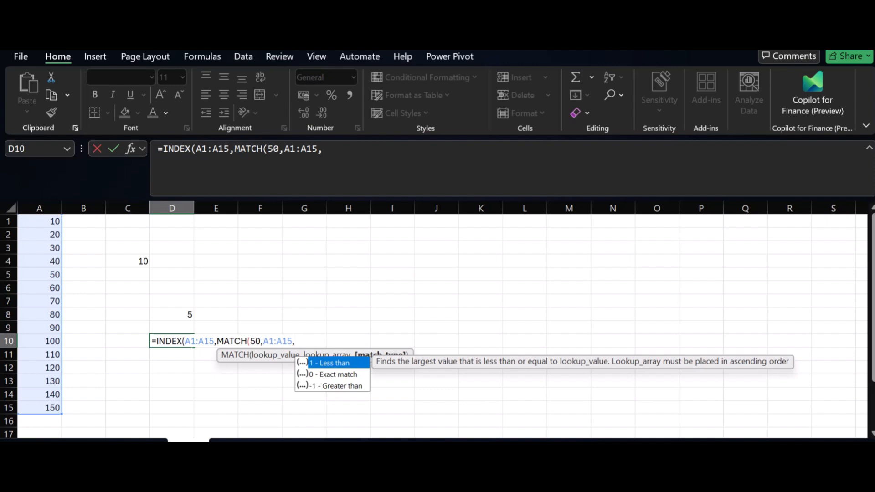
pyautogui.write('0')
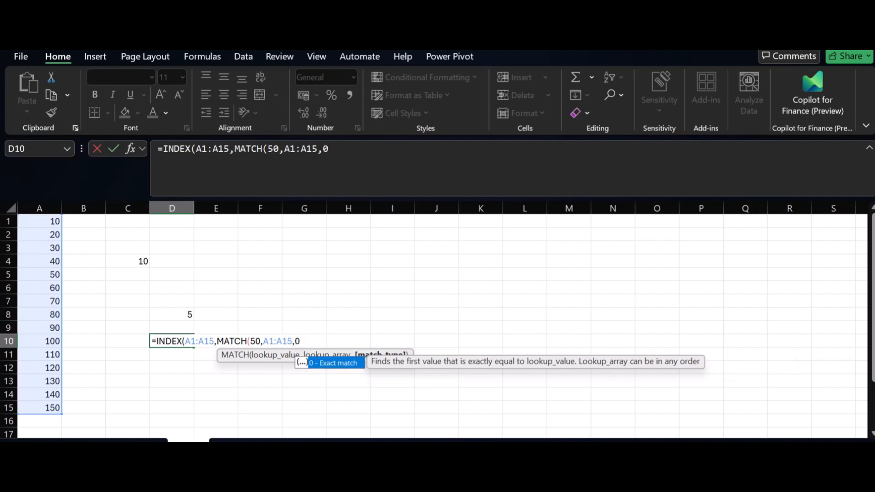
pyautogui.write('))')
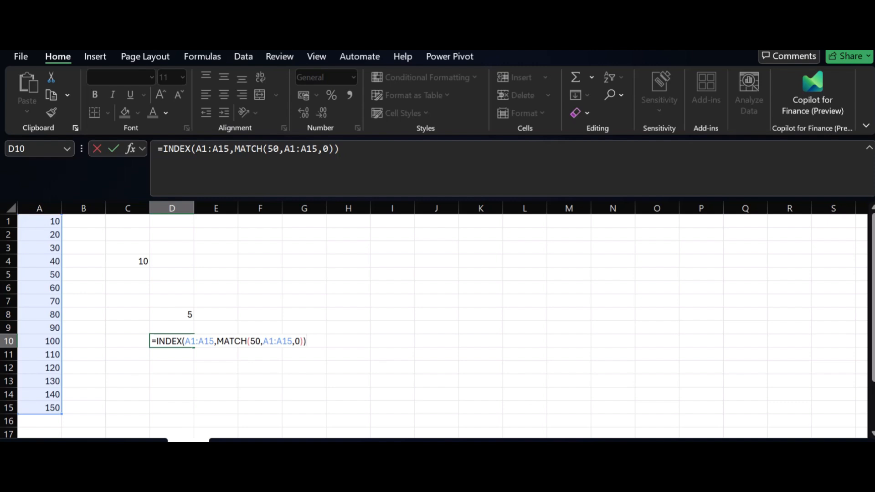
pyautogui.press('Return')
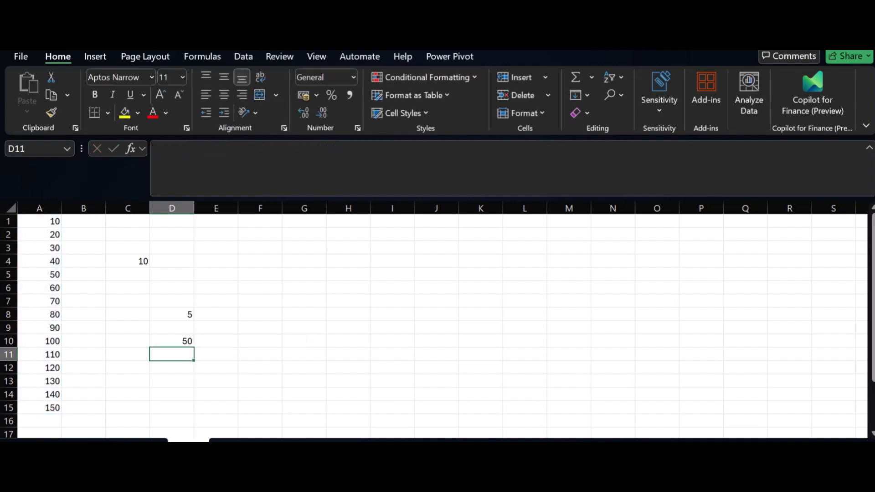
# Step: Open the combined INDEX and MATCH formula in cell D10 for editing
pyautogui.doubleClick(166, 341)
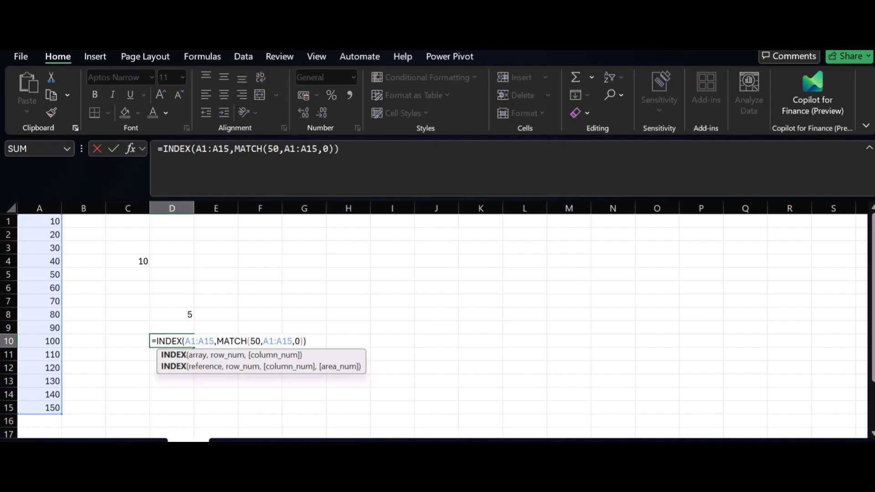